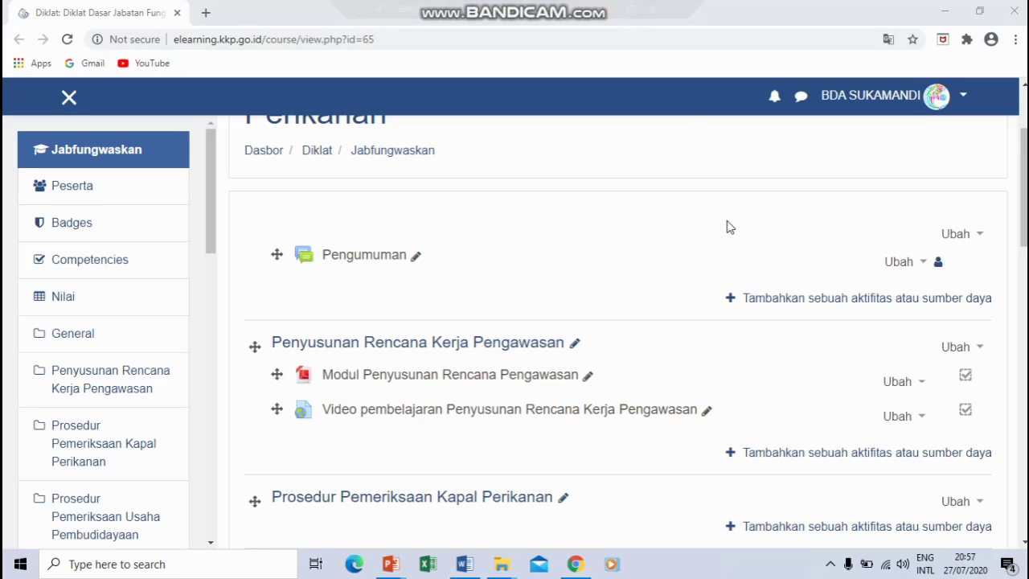
# Add a new Assignment activity to the Penyusunan Rencana Kerja Pengawasan section.
pyautogui.click(756, 455)
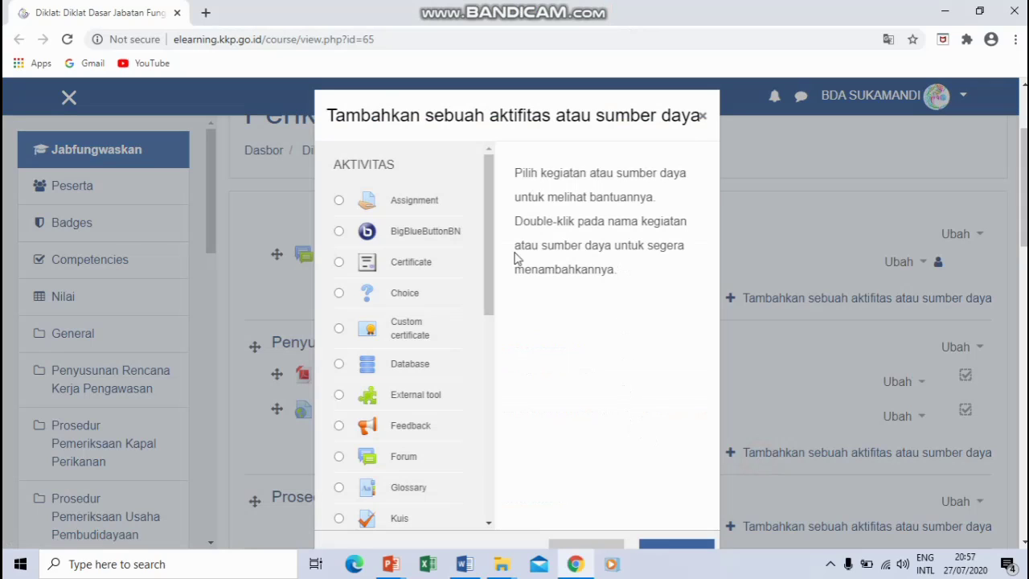
pyautogui.click(338, 200)
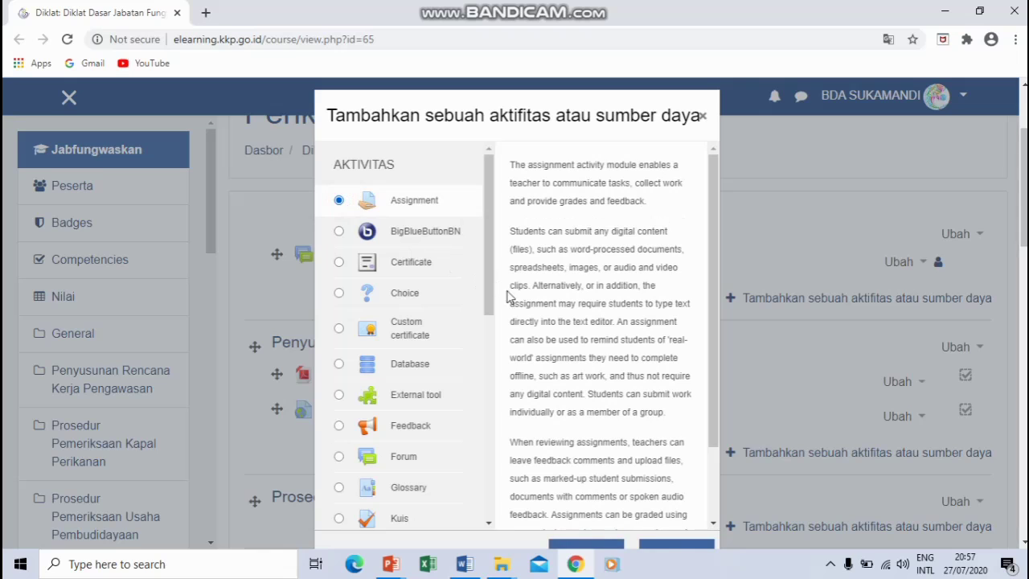
pyautogui.scroll(-2, 555, 320)
pyautogui.scroll(-3, 850, 360)
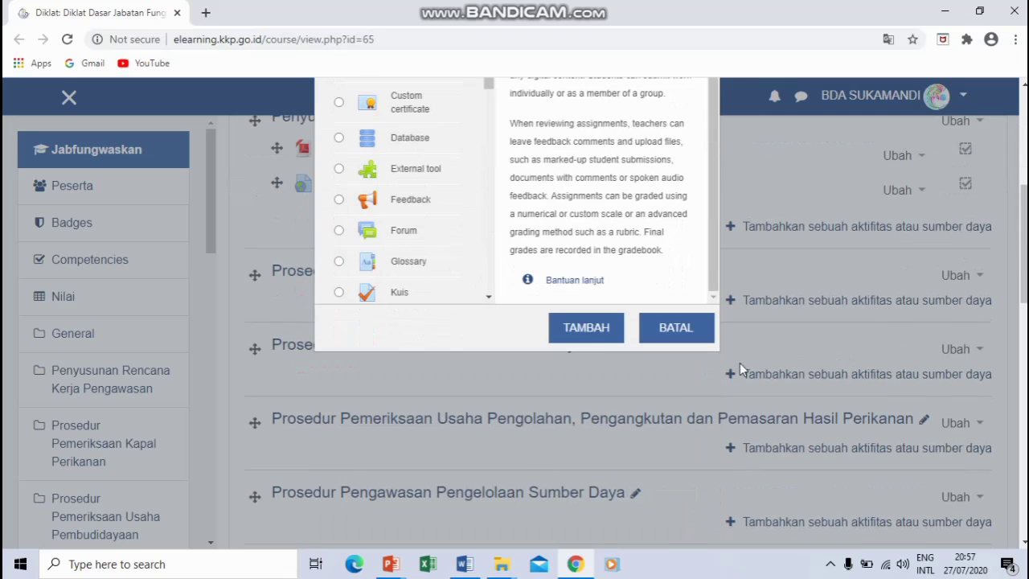
pyautogui.click(592, 342)
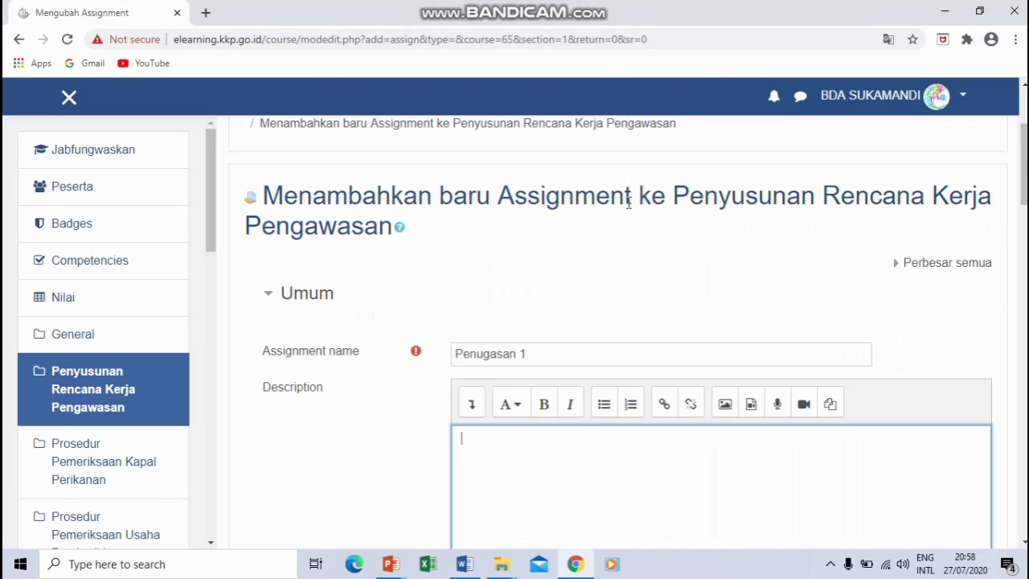
# Paste the description "Buatlah rencana kerja pengawasan sesuai dengan tupoksi Anda !" and set it to show on the course page.
pyautogui.scroll(-1, 628, 202)
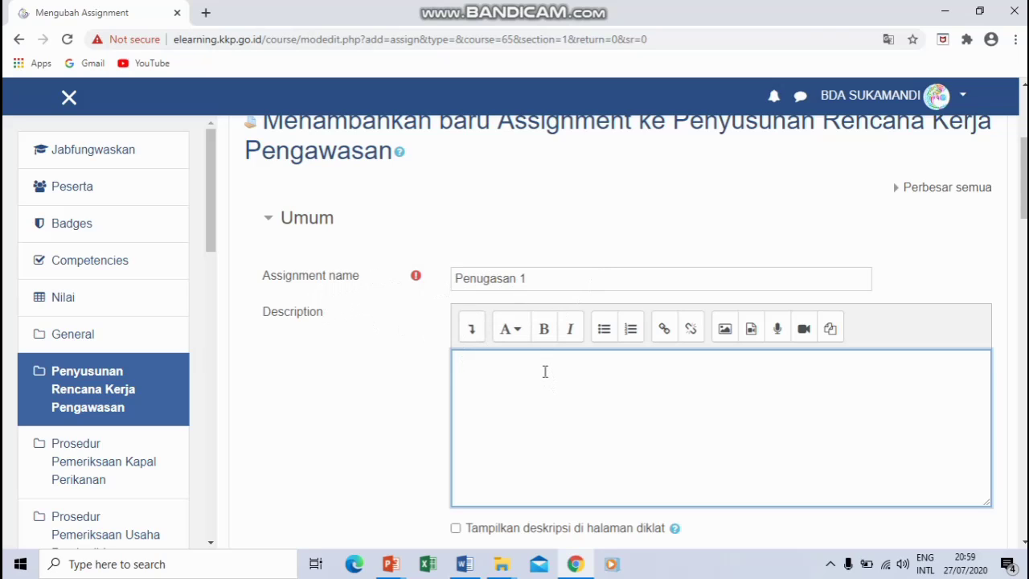
pyautogui.scroll(-1, 544, 371)
pyautogui.rightClick(518, 287)
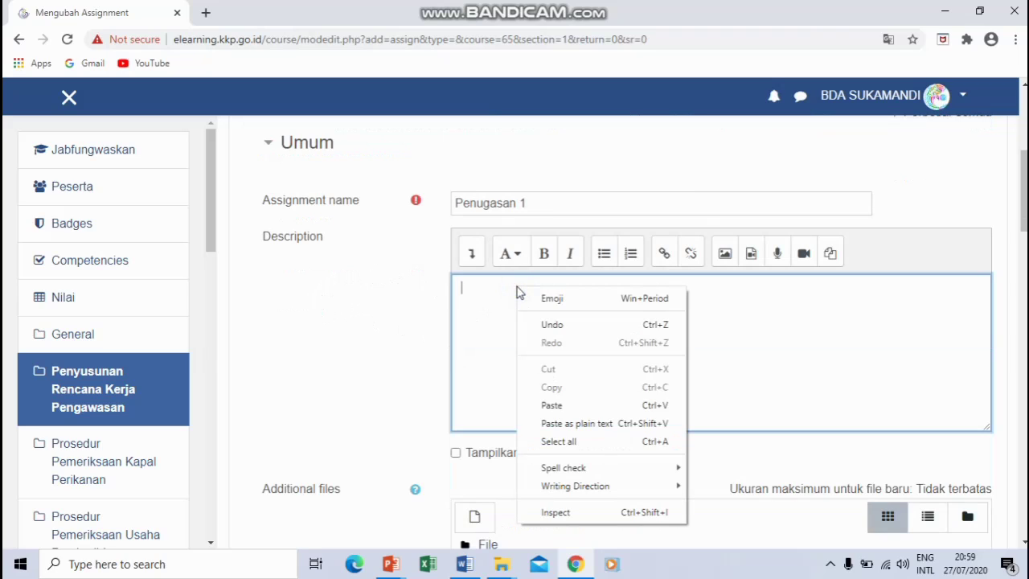
pyautogui.click(555, 405)
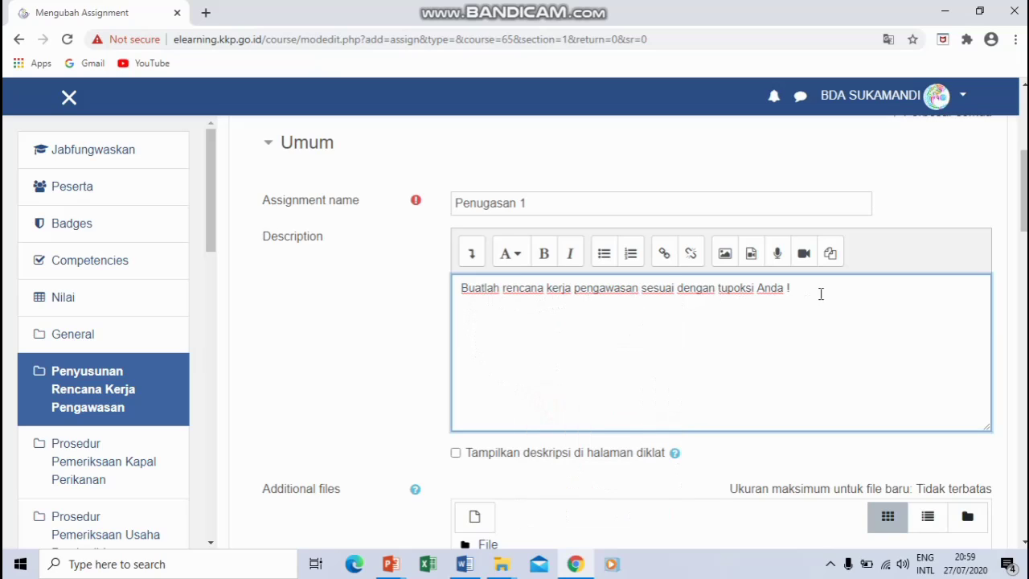
pyautogui.scroll(-1, 580, 329)
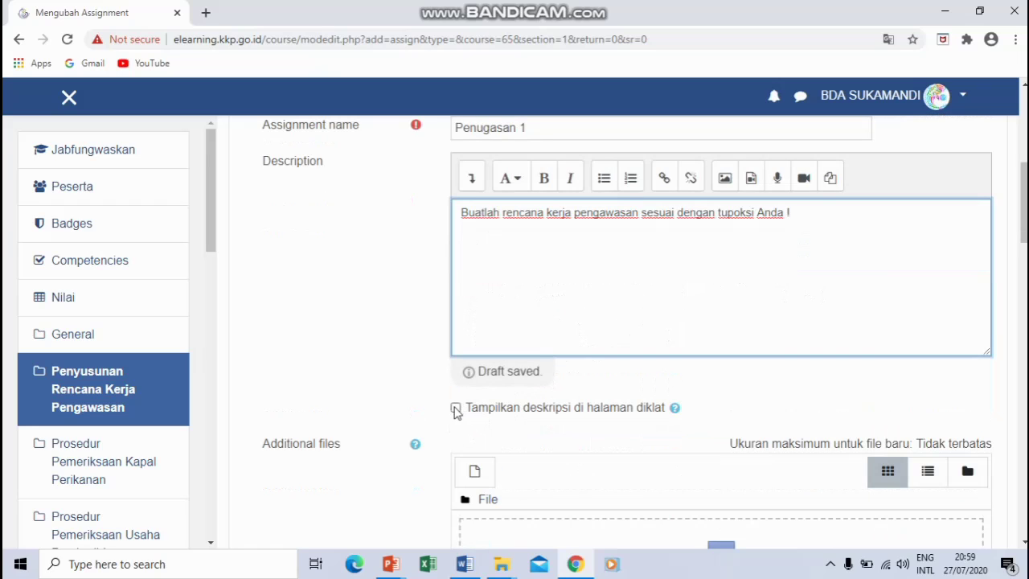
pyautogui.click(455, 409)
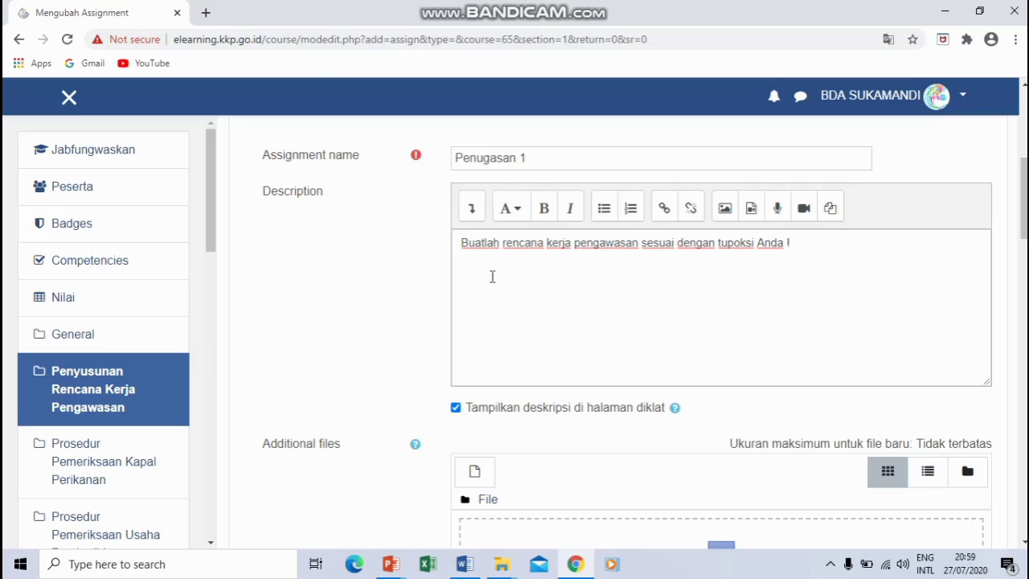
# Disable the "Remind me to grade by" date in the assignment's Availability settings.
pyautogui.scroll(-1, 492, 277)
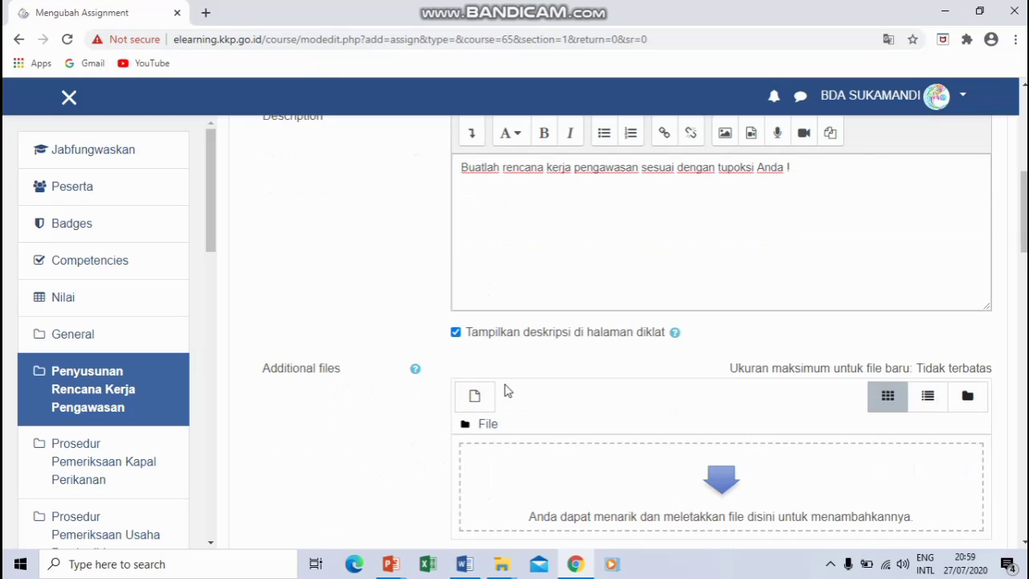
pyautogui.scroll(-1, 519, 407)
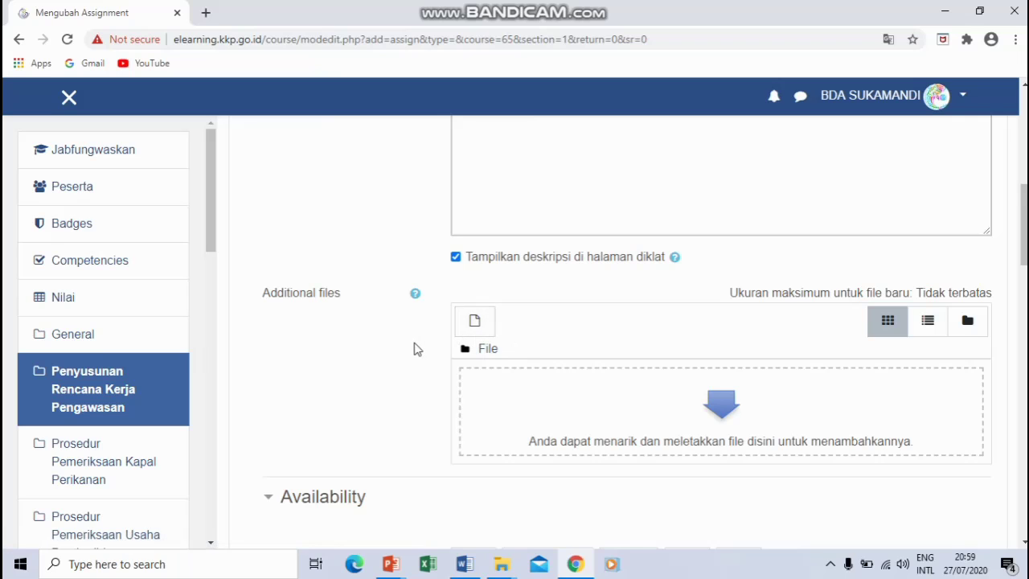
pyautogui.scroll(-3, 417, 348)
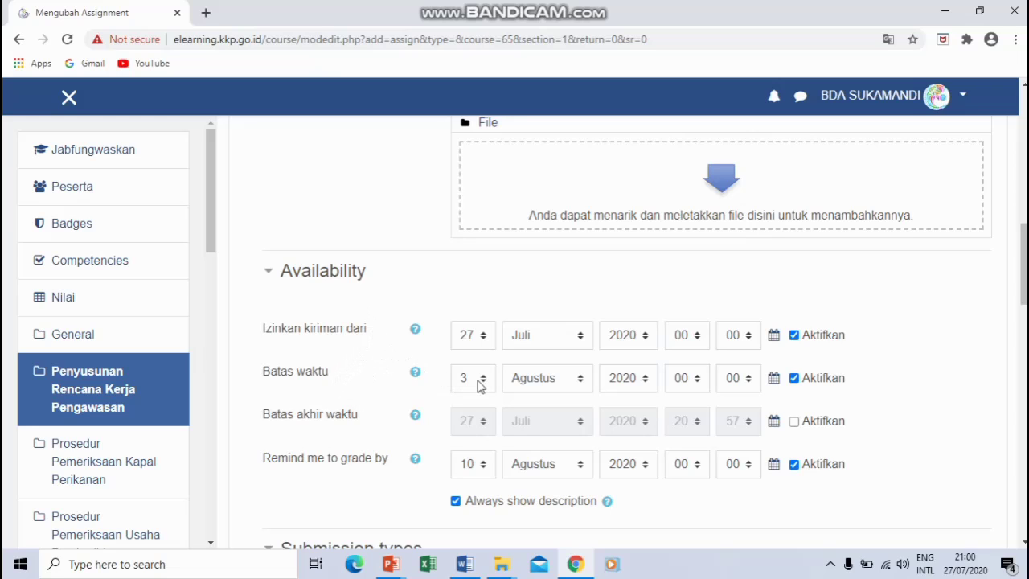
pyautogui.scroll(-2, 595, 362)
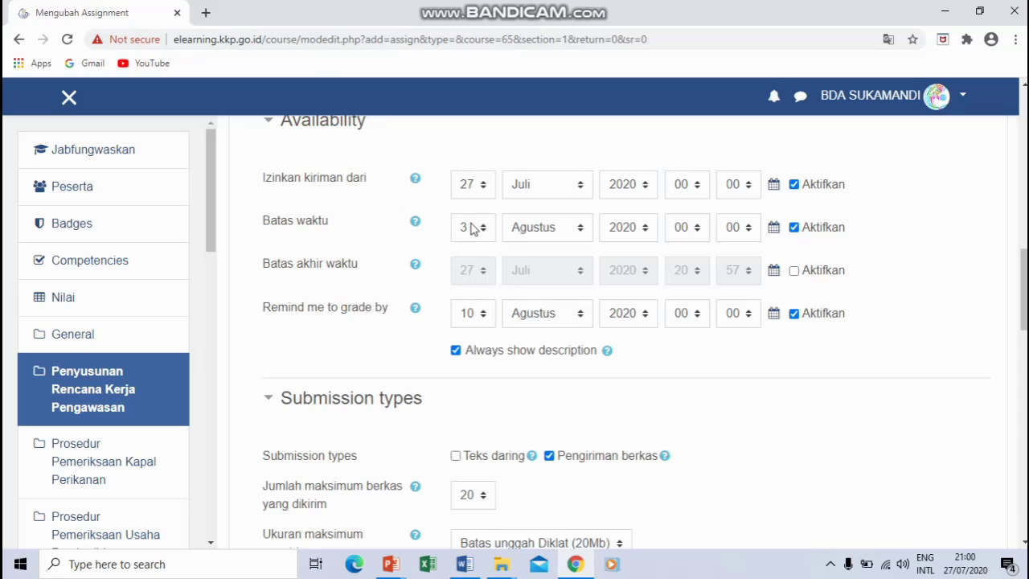
pyautogui.scroll(-1, 859, 299)
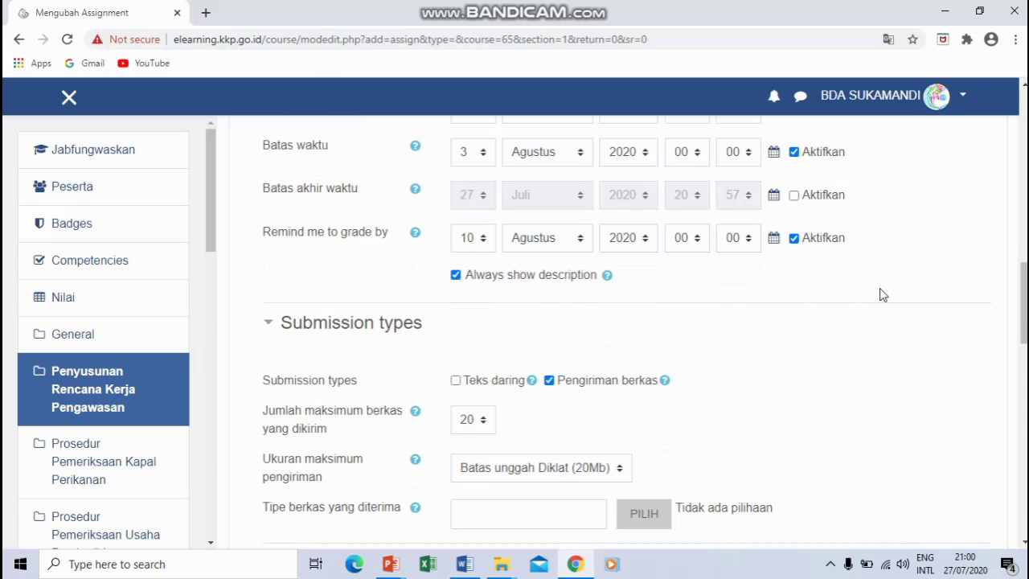
pyautogui.click(794, 239)
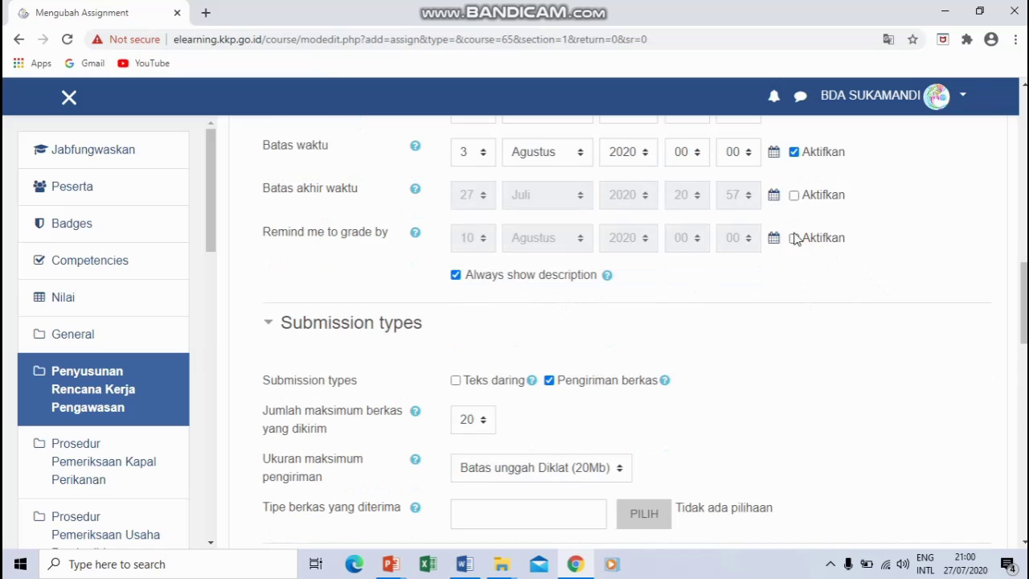
# Enable Teks daring as a submission type alongside Pengiriman berkas, leaving the word limit disabled.
pyautogui.scroll(-1, 659, 293)
pyautogui.scroll(-2, 654, 292)
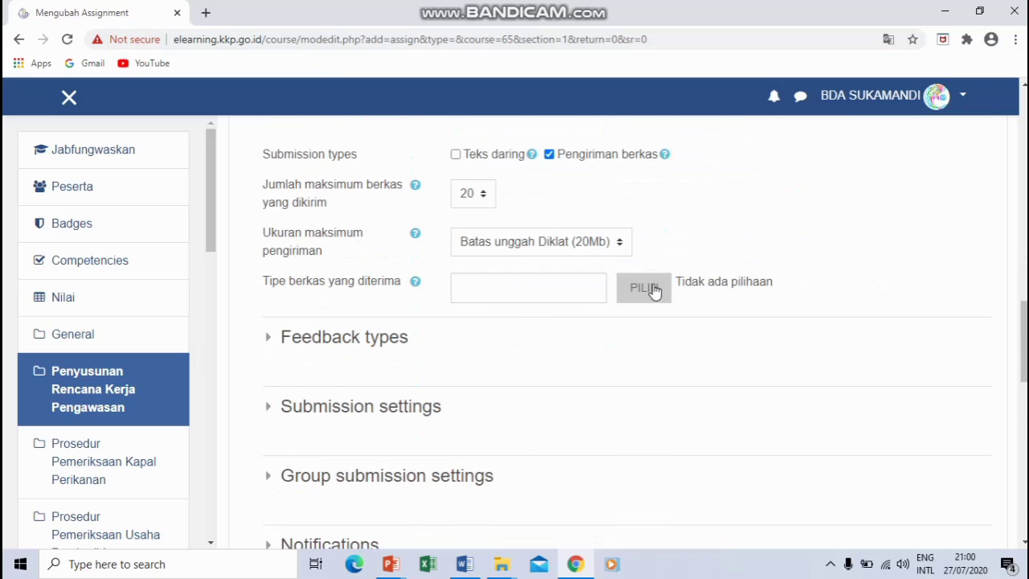
pyautogui.scroll(1, 563, 257)
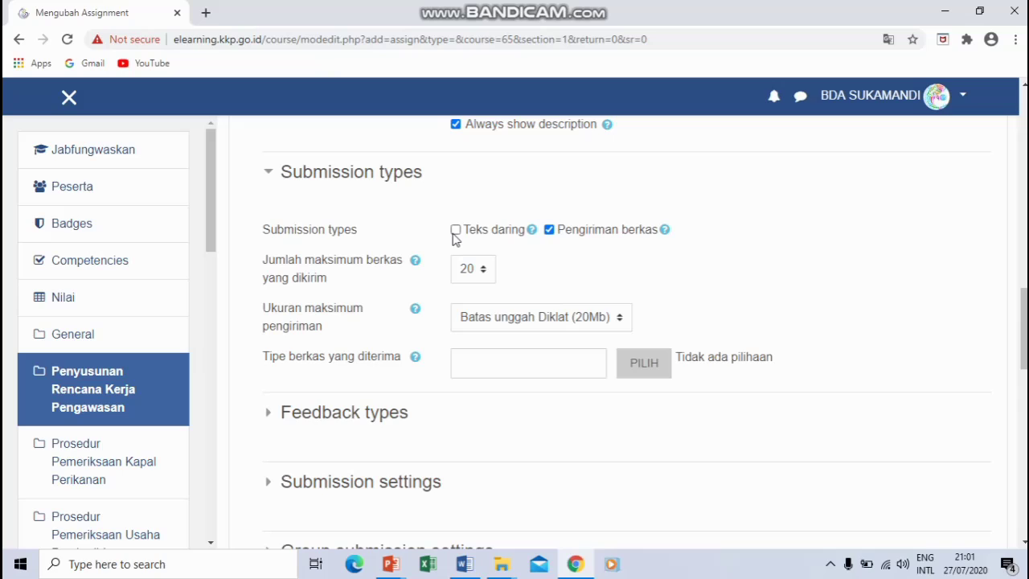
pyautogui.click(514, 364)
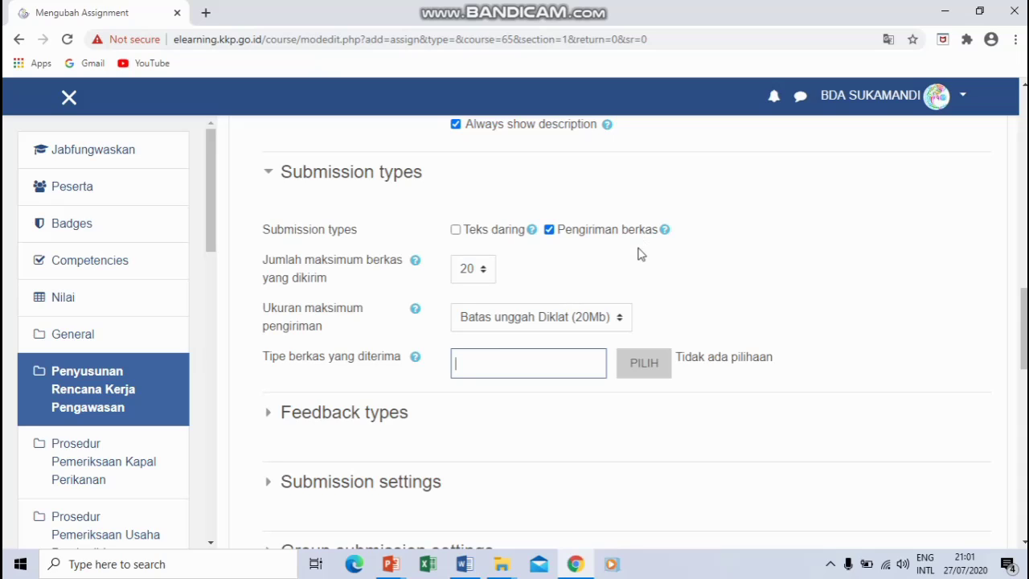
pyautogui.scroll(-1, 640, 254)
pyautogui.scroll(1, 641, 254)
pyautogui.click(457, 231)
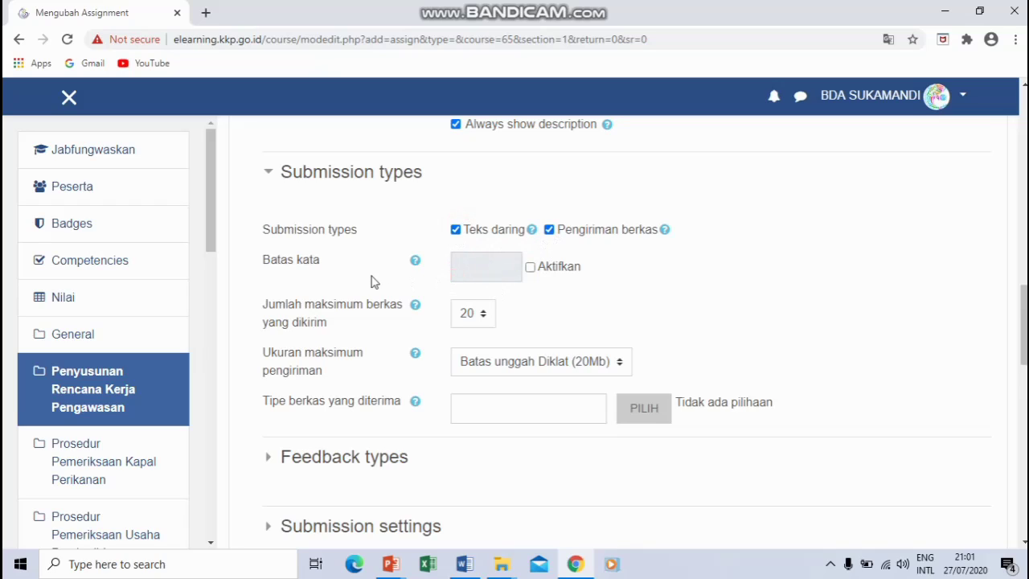
pyautogui.click(530, 267)
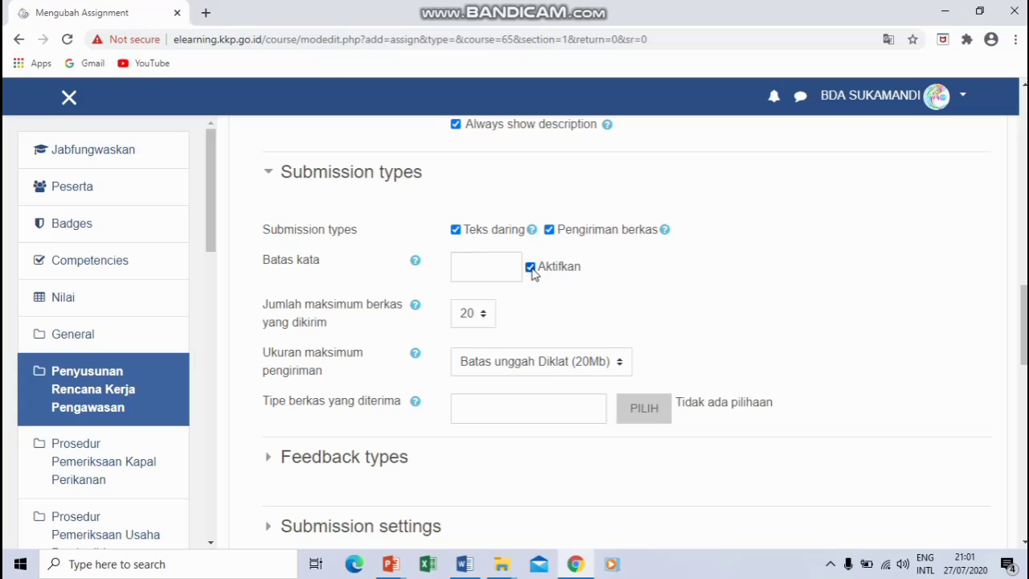
pyautogui.click(530, 267)
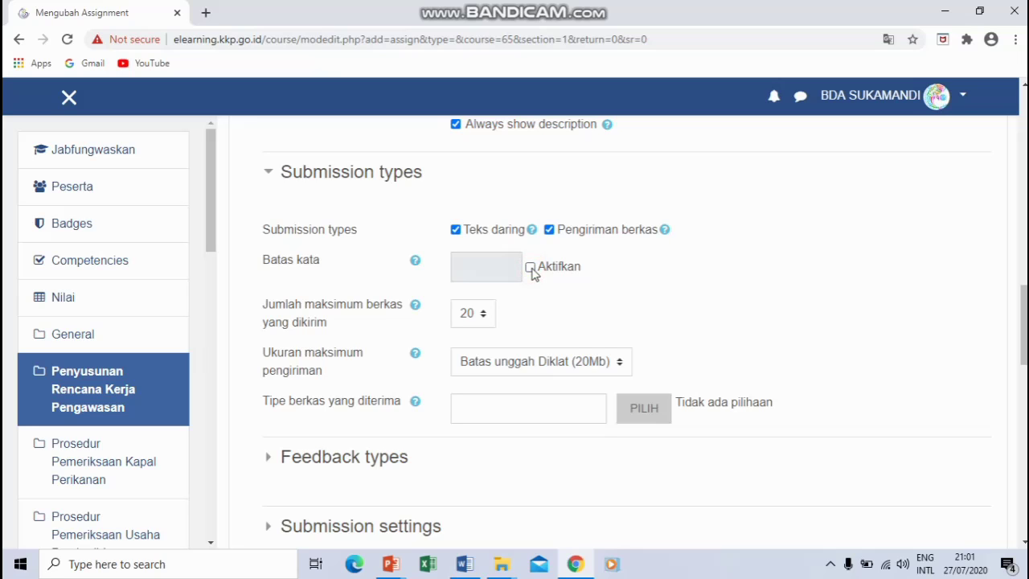
# Expand the Feedback types and Submission settings sections and review their options.
pyautogui.scroll(-2, 631, 273)
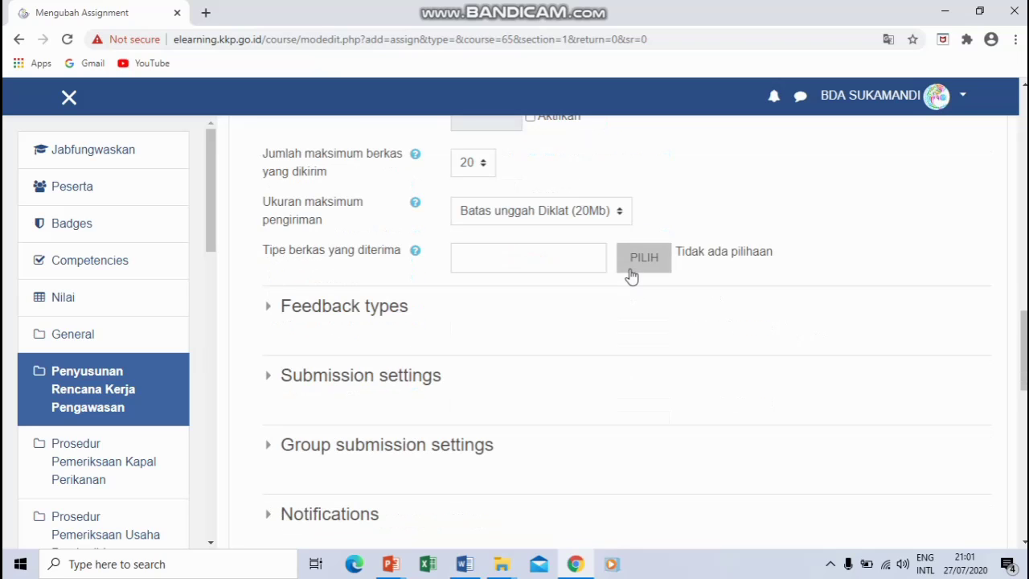
pyautogui.scroll(-1, 630, 275)
pyautogui.click(268, 232)
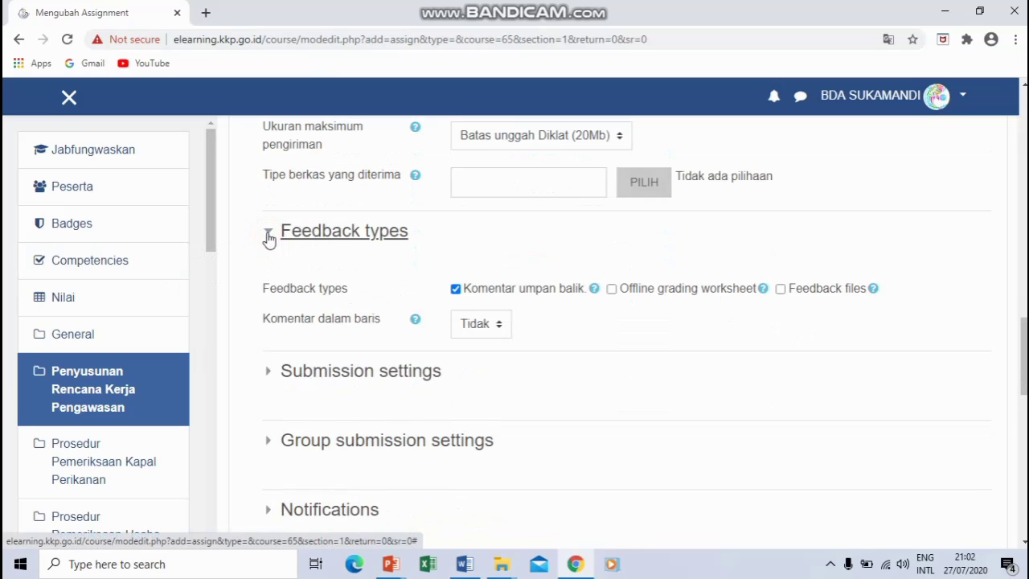
pyautogui.scroll(-2, 348, 252)
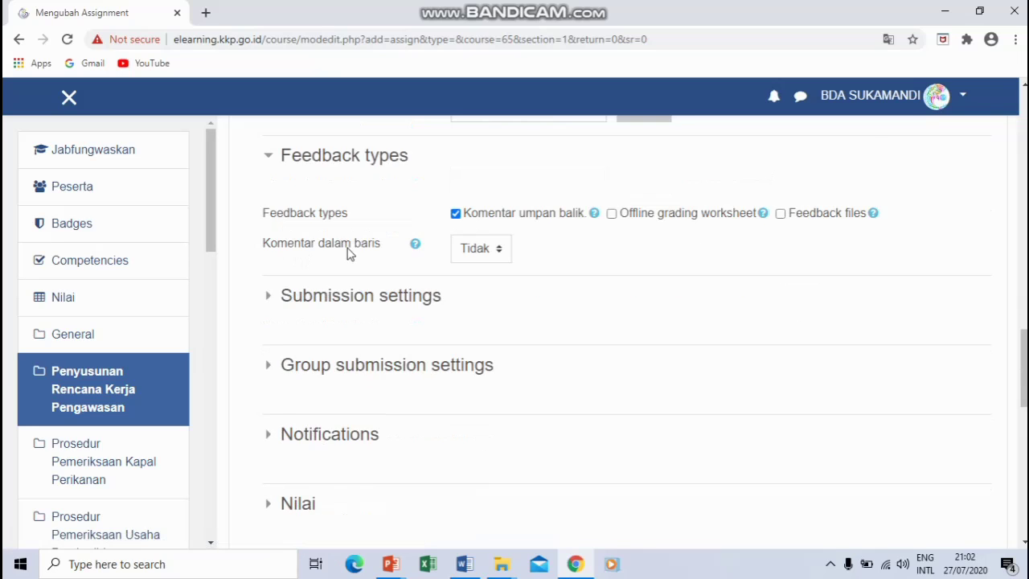
pyautogui.click(265, 223)
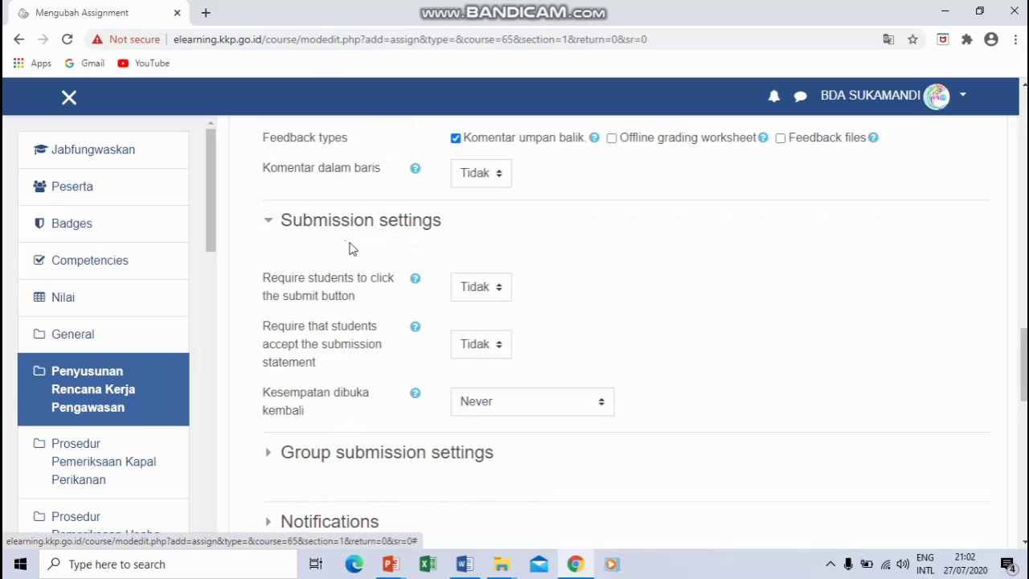
pyautogui.scroll(-1, 351, 245)
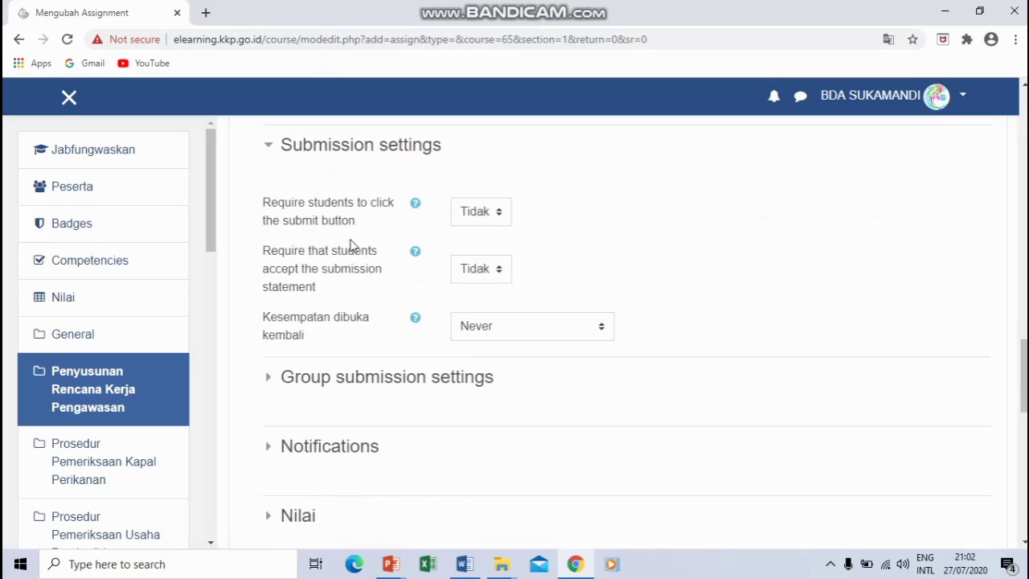
pyautogui.scroll(-1, 351, 245)
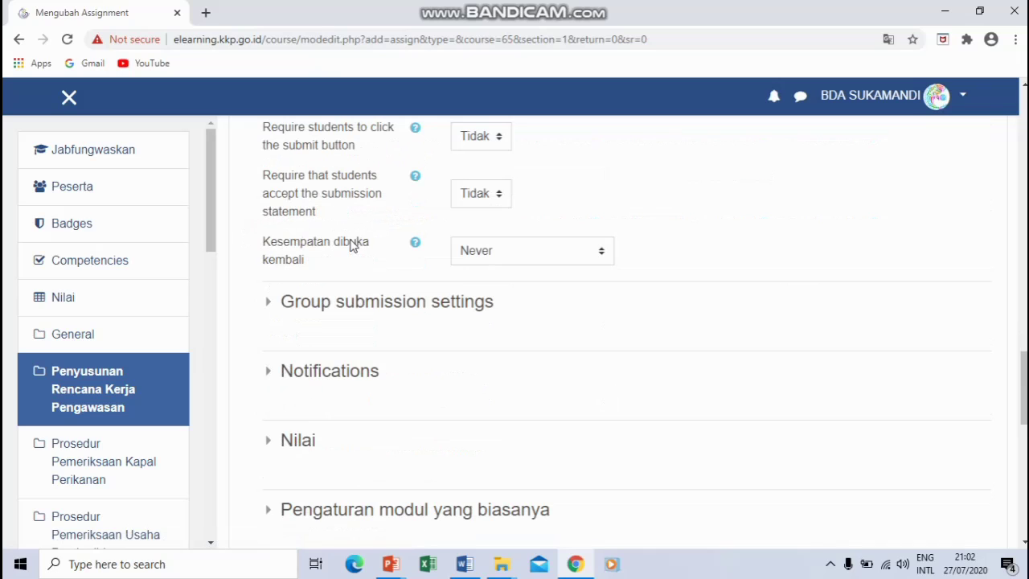
# Set the assignment's passing grade (Nilai untuk lulus) to 80 in the Nilai settings.
pyautogui.scroll(-2, 351, 245)
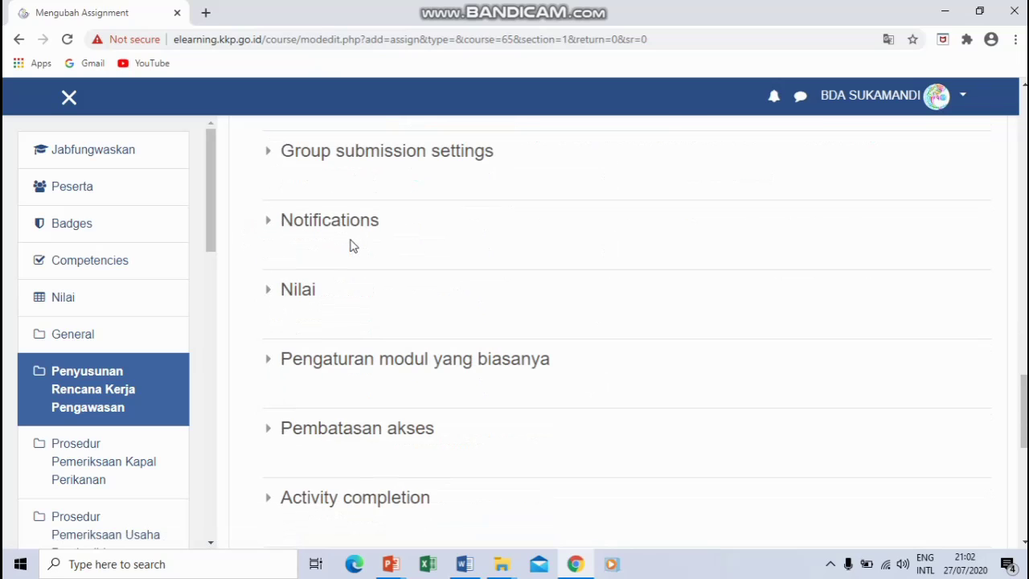
pyautogui.click(267, 295)
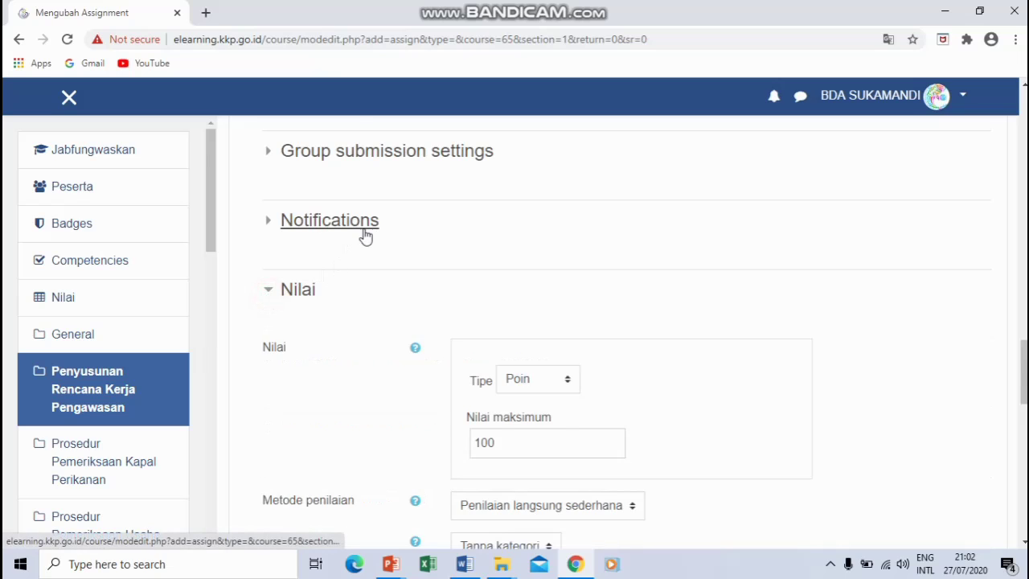
pyautogui.scroll(-1, 363, 236)
pyautogui.scroll(-1, 365, 235)
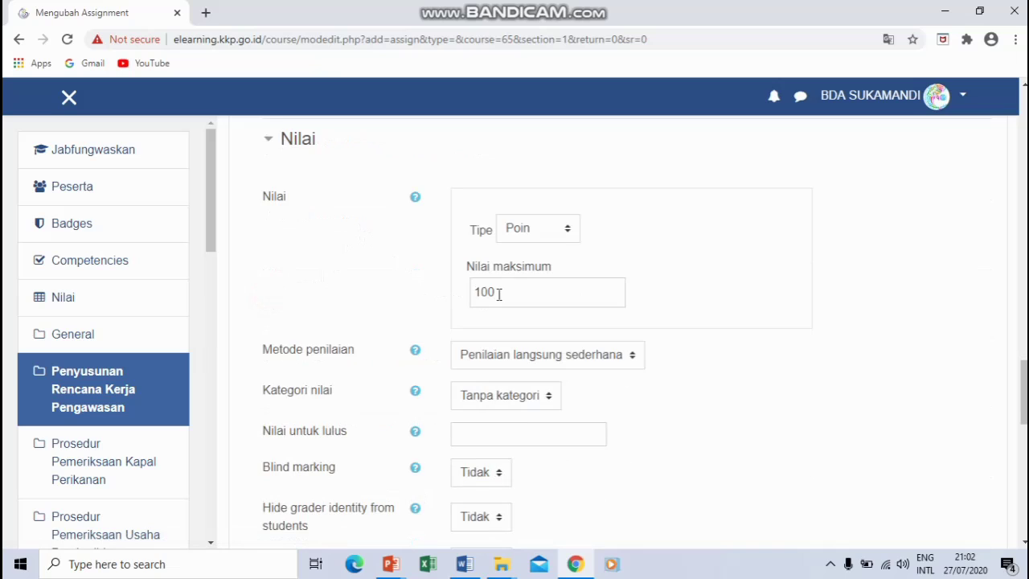
pyautogui.scroll(-2, 498, 294)
pyautogui.click(471, 281)
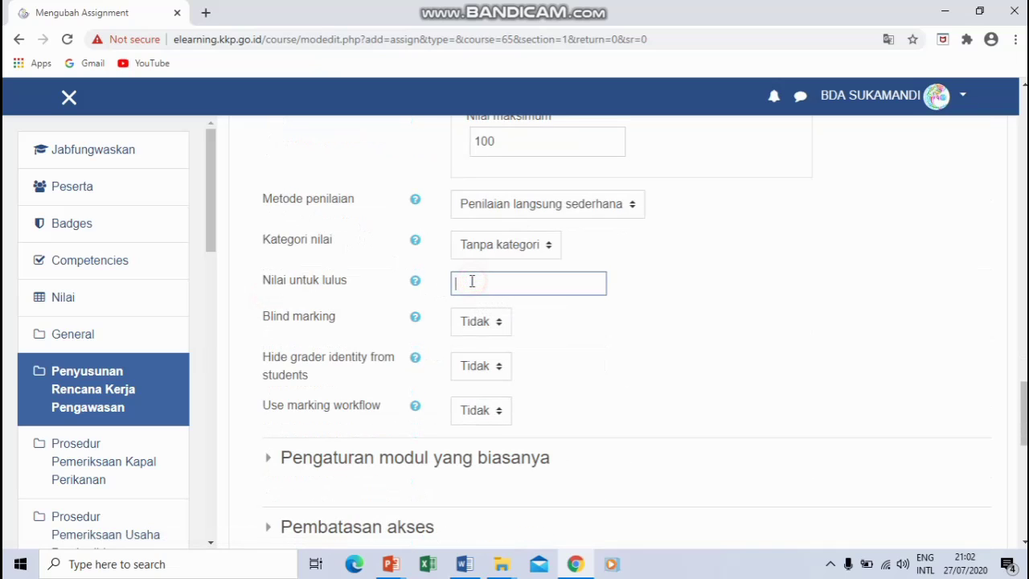
pyautogui.write('80')
# Expand the Pembatasan akses and Activity completion sections and review their options.
pyautogui.scroll(-4, 575, 304)
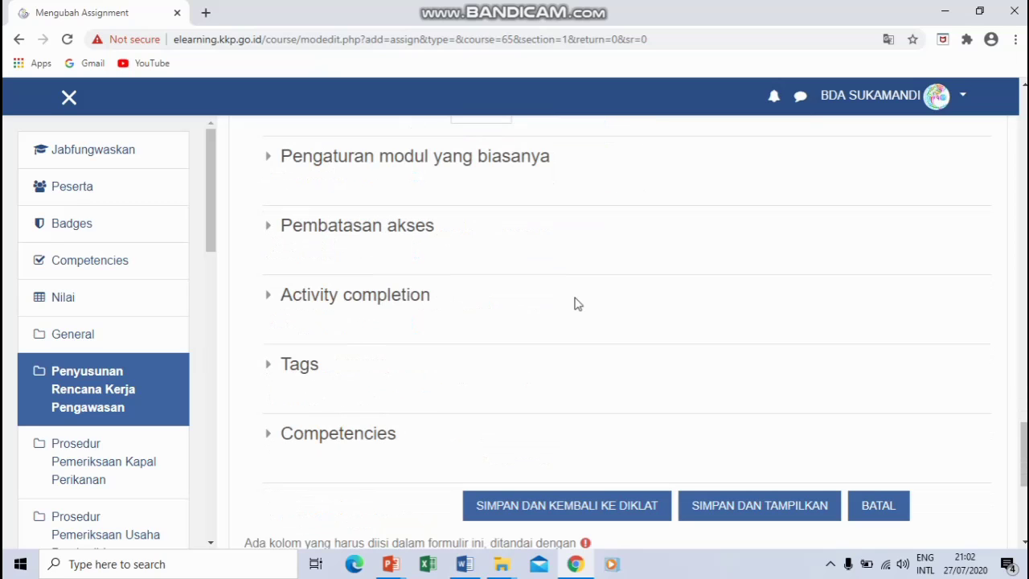
pyautogui.click(274, 235)
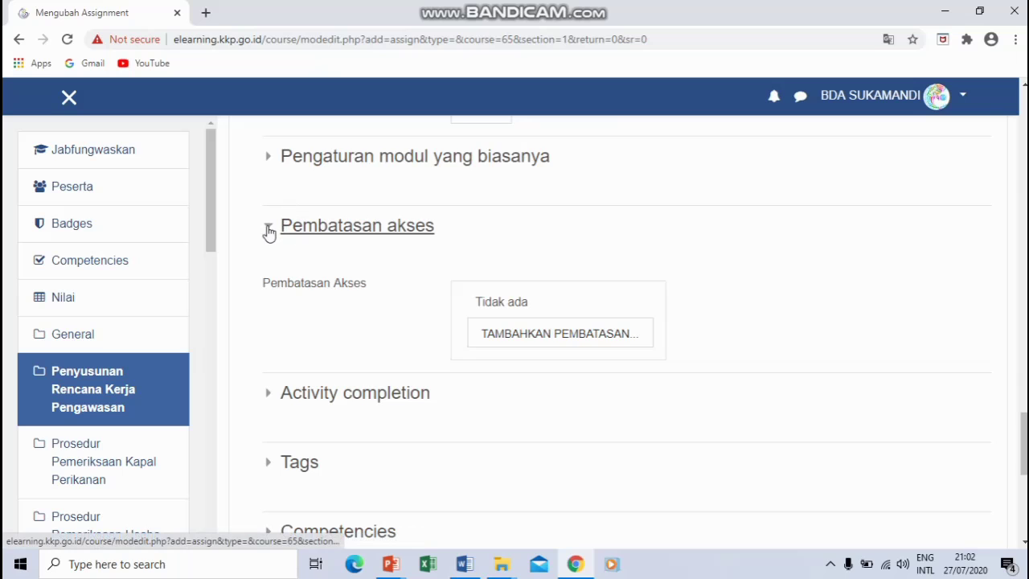
pyautogui.scroll(-2, 289, 251)
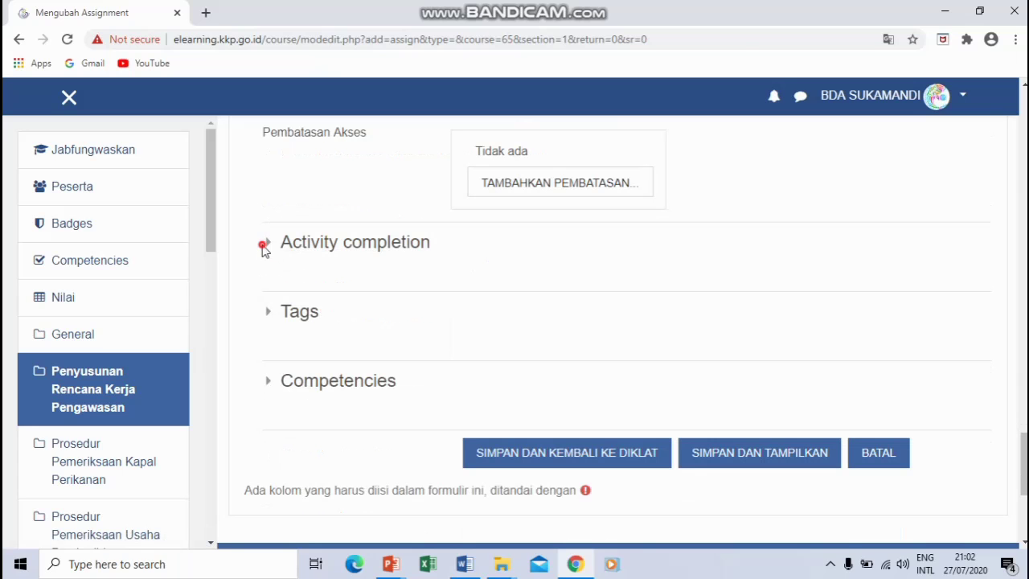
pyautogui.click(269, 249)
pyautogui.scroll(-2, 505, 287)
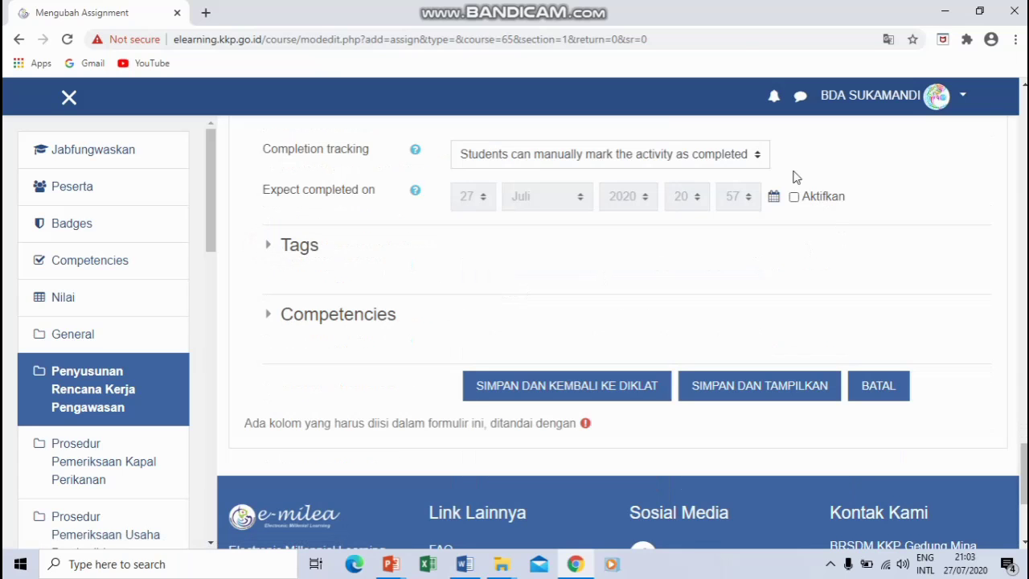
# Set Completion tracking to "Show activity as complete when conditions are met" and require students to receive a grade to complete the activity.
pyautogui.click(759, 155)
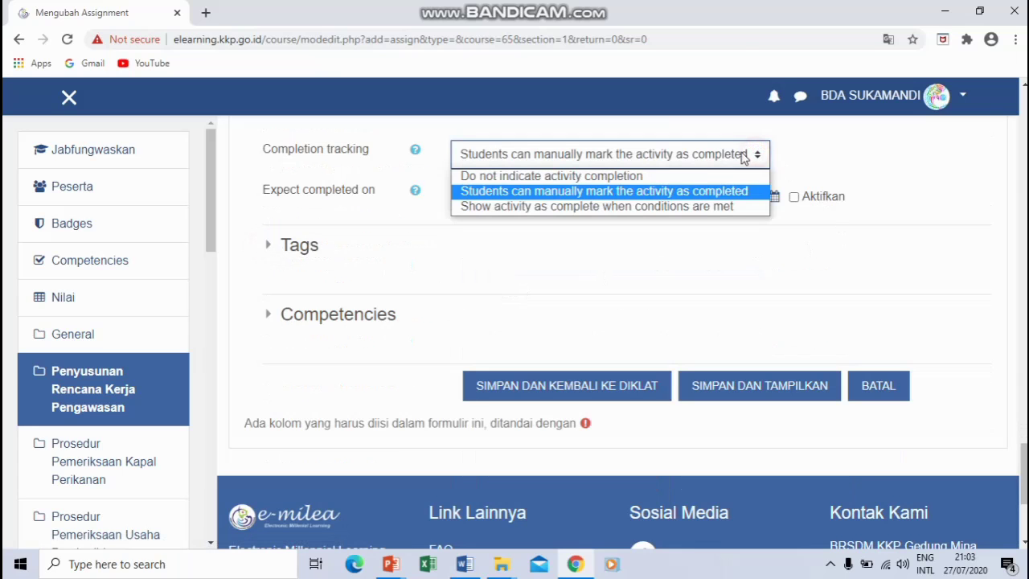
pyautogui.click(533, 208)
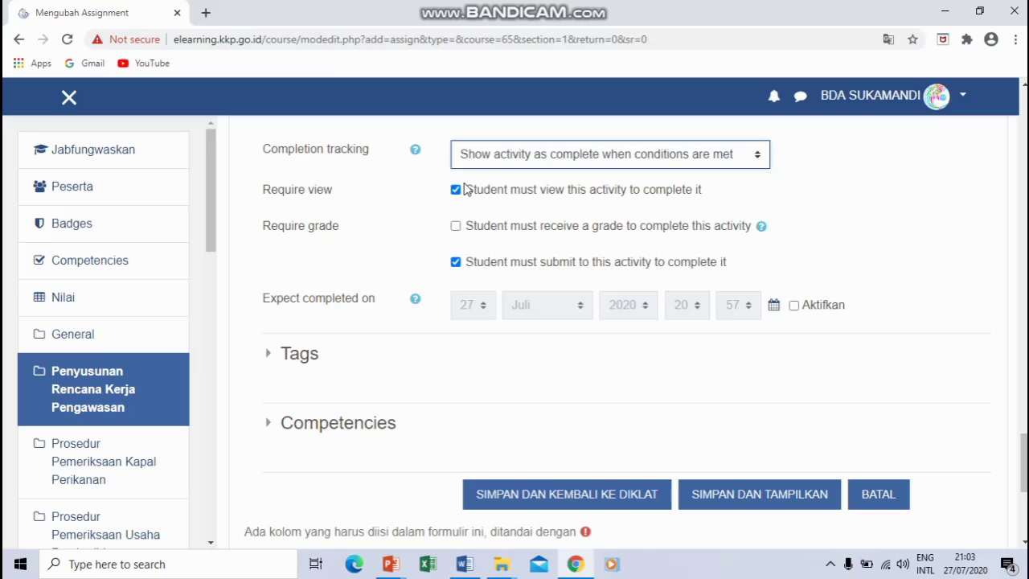
pyautogui.click(455, 228)
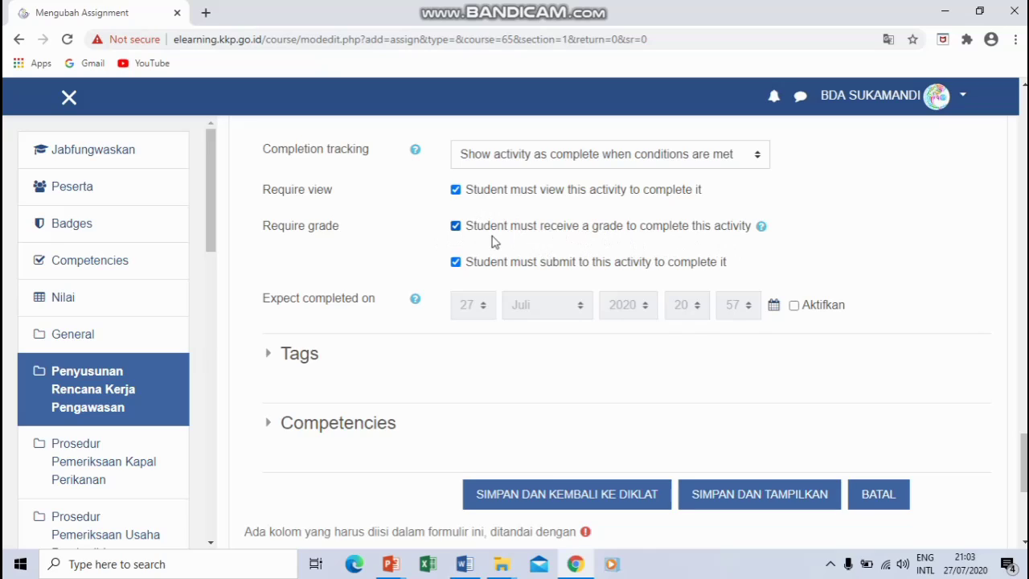
# Save the new assignment and return to the course page.
pyautogui.scroll(-2, 494, 238)
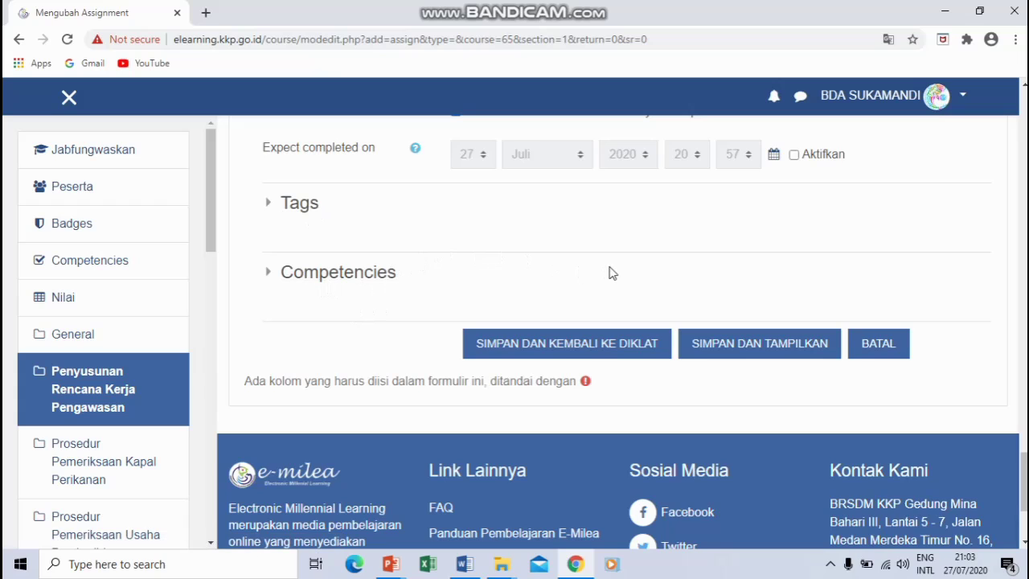
pyautogui.scroll(-1, 608, 273)
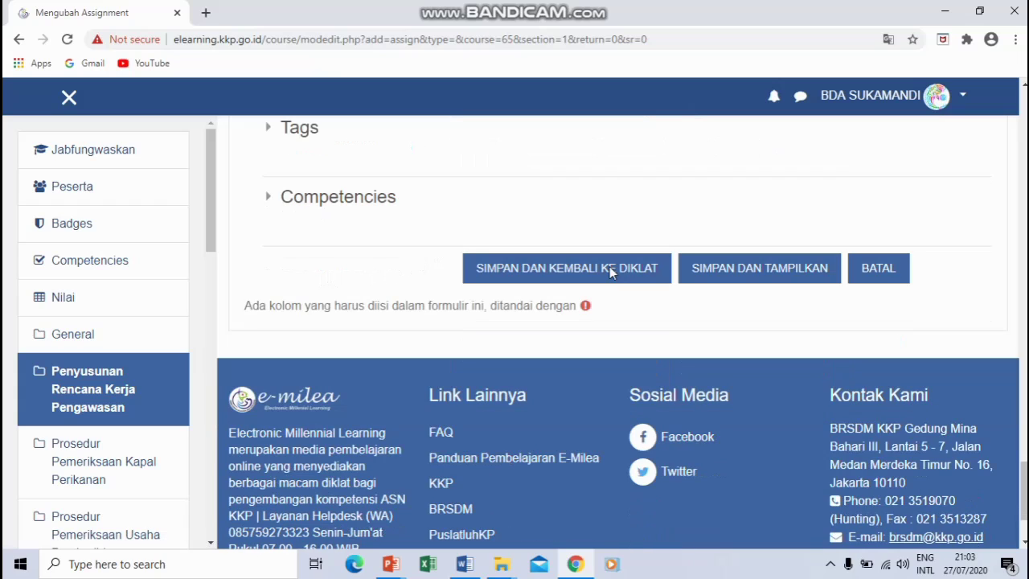
pyautogui.click(527, 271)
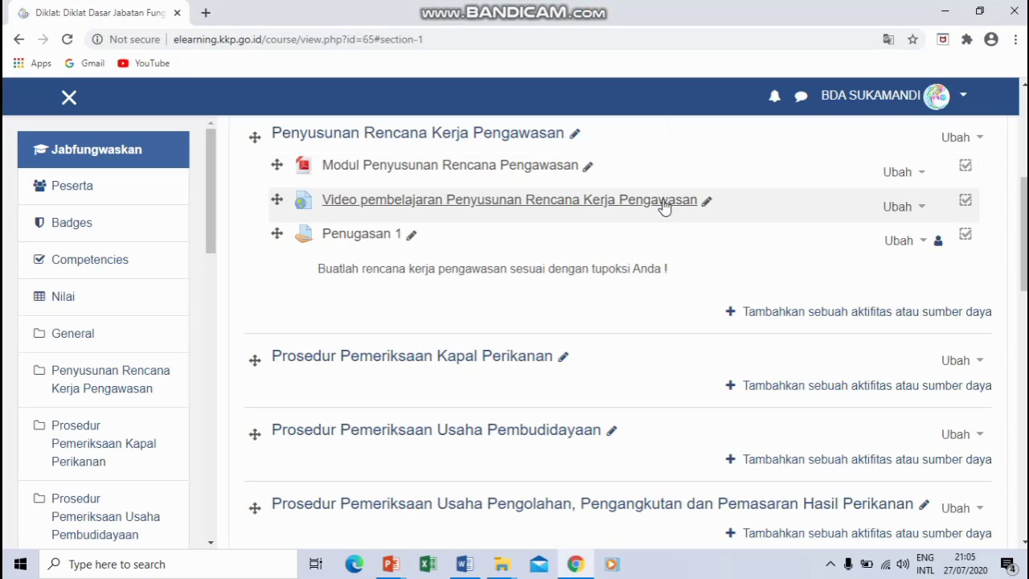
# Open Penugasan 1 from the Penyusunan Rencana Kerja Pengawasan section and examine its grading summary, deadline and submission options.
pyautogui.scroll(3, 664, 206)
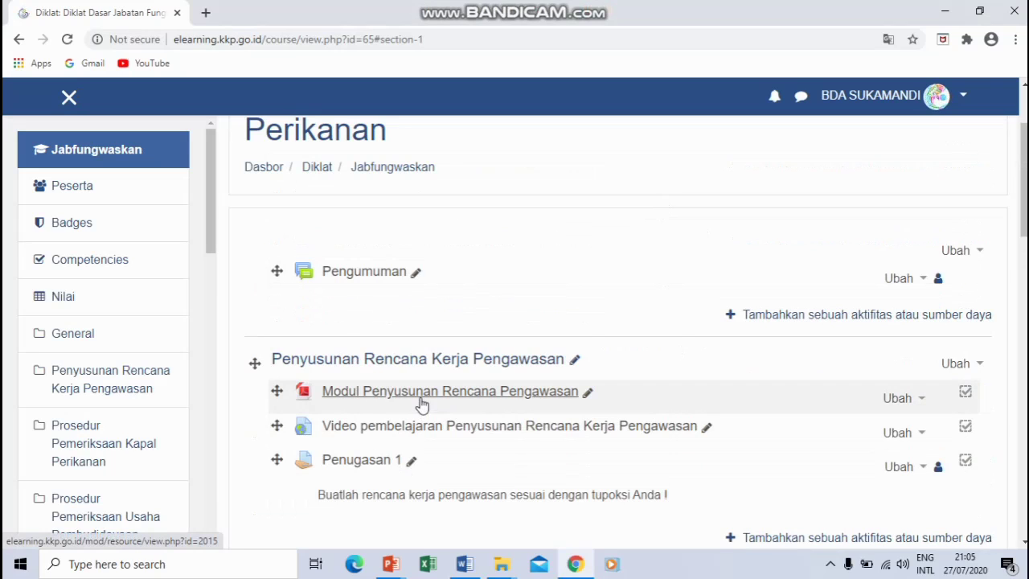
pyautogui.scroll(-1, 429, 397)
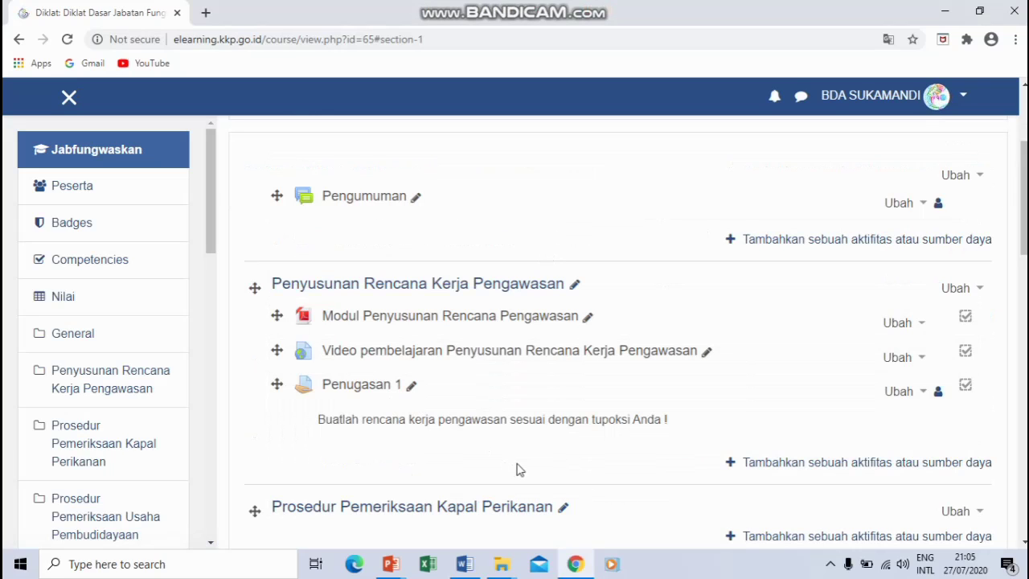
pyautogui.click(379, 393)
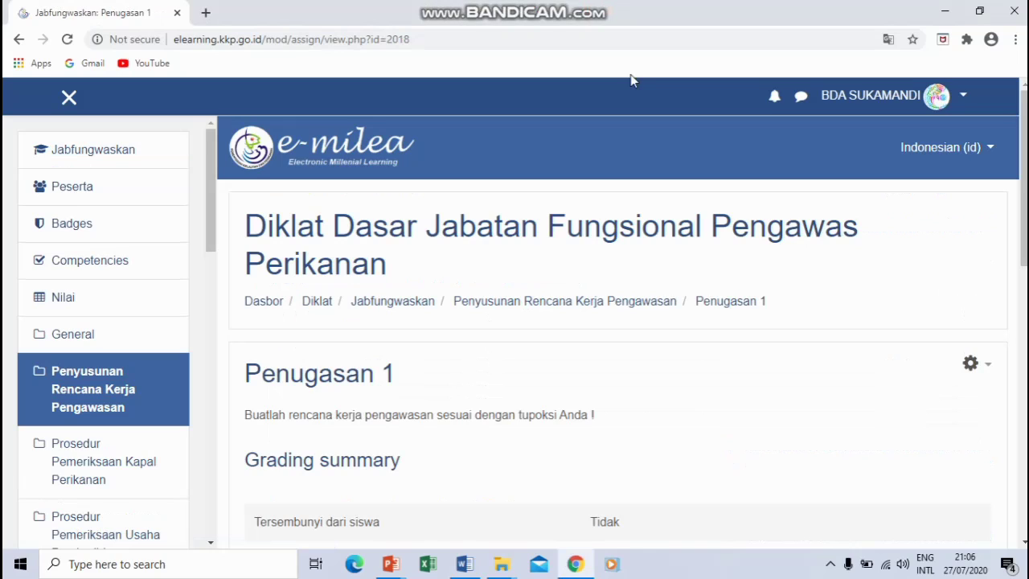
pyautogui.scroll(-1, 610, 233)
pyautogui.scroll(-1, 611, 237)
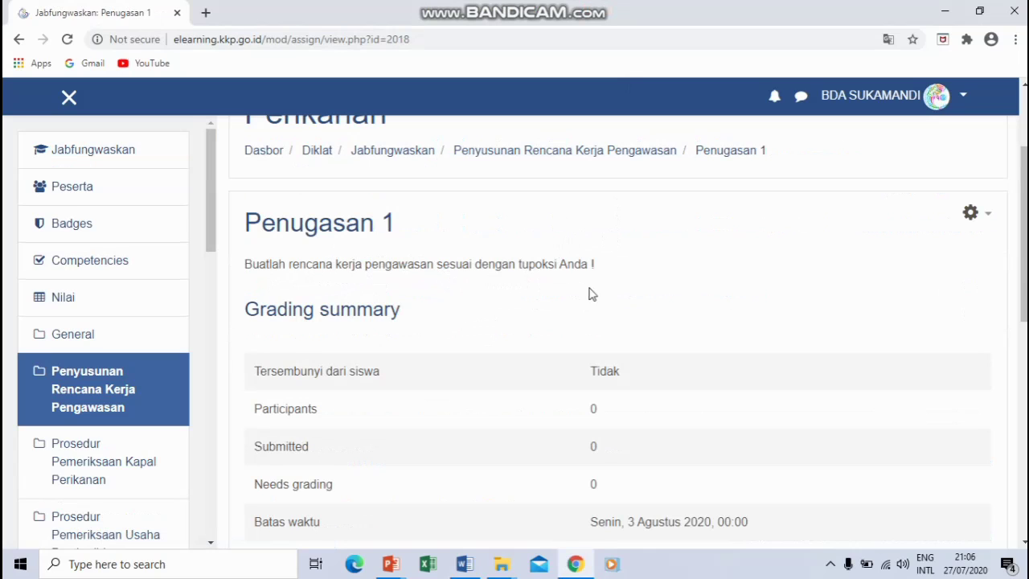
pyautogui.scroll(-1, 658, 335)
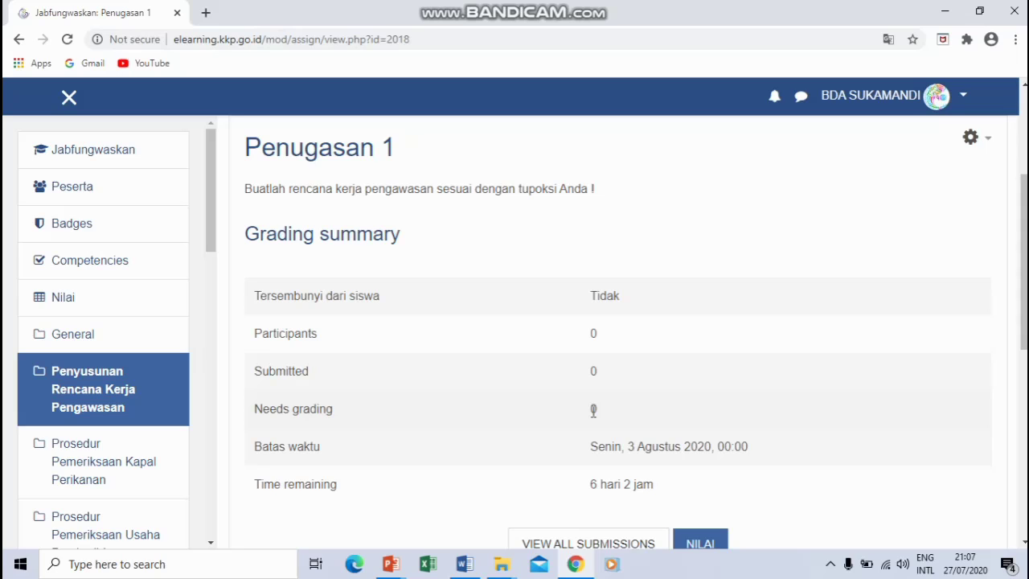
pyautogui.scroll(-2, 585, 407)
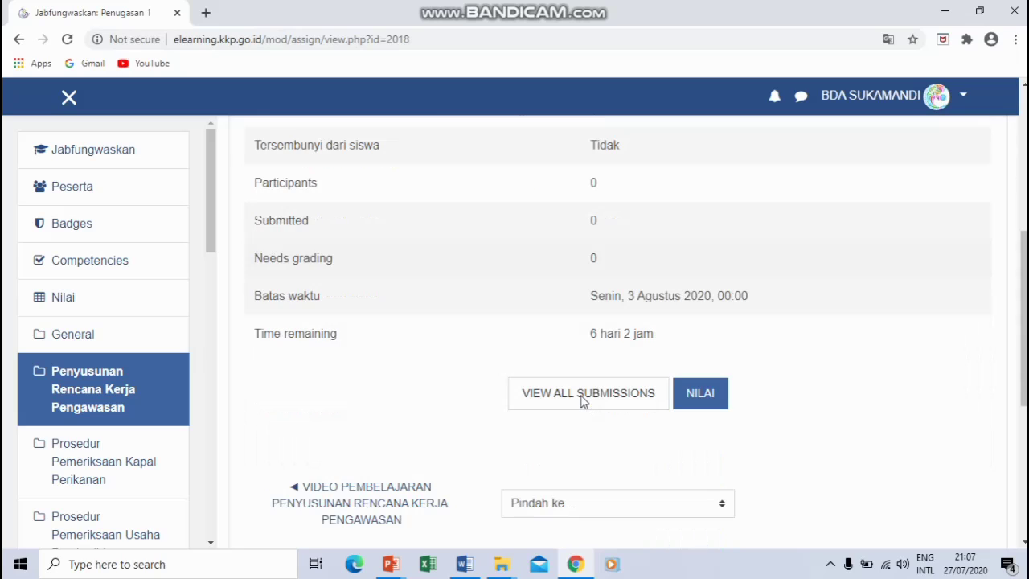
pyautogui.scroll(-2, 583, 402)
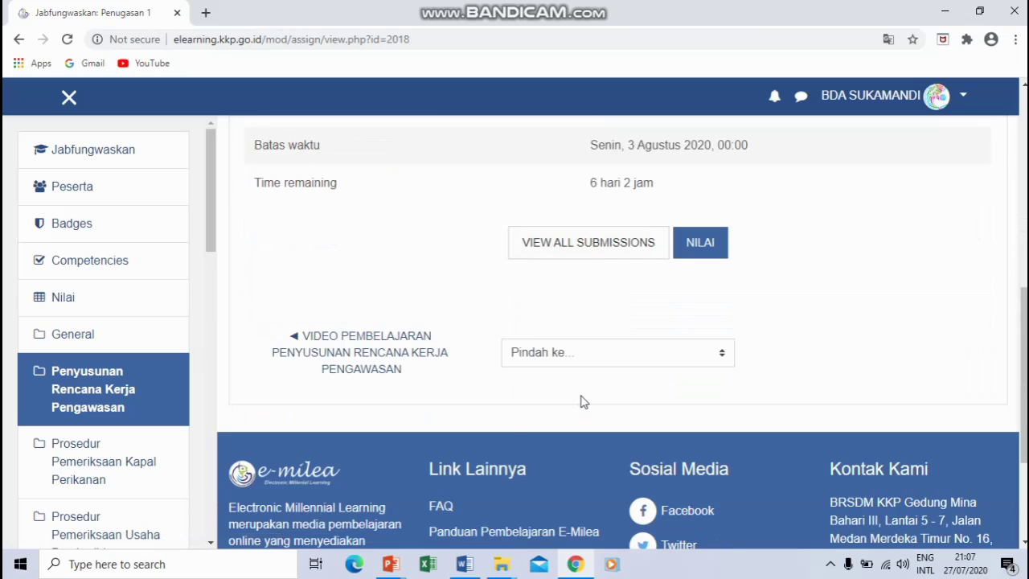
pyautogui.scroll(1, 583, 402)
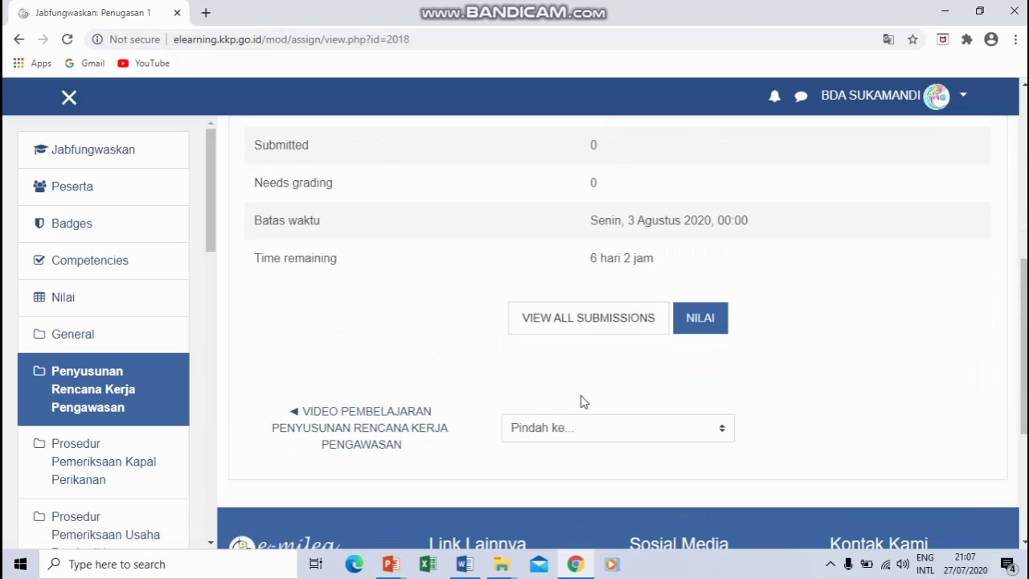
pyautogui.scroll(2, 583, 402)
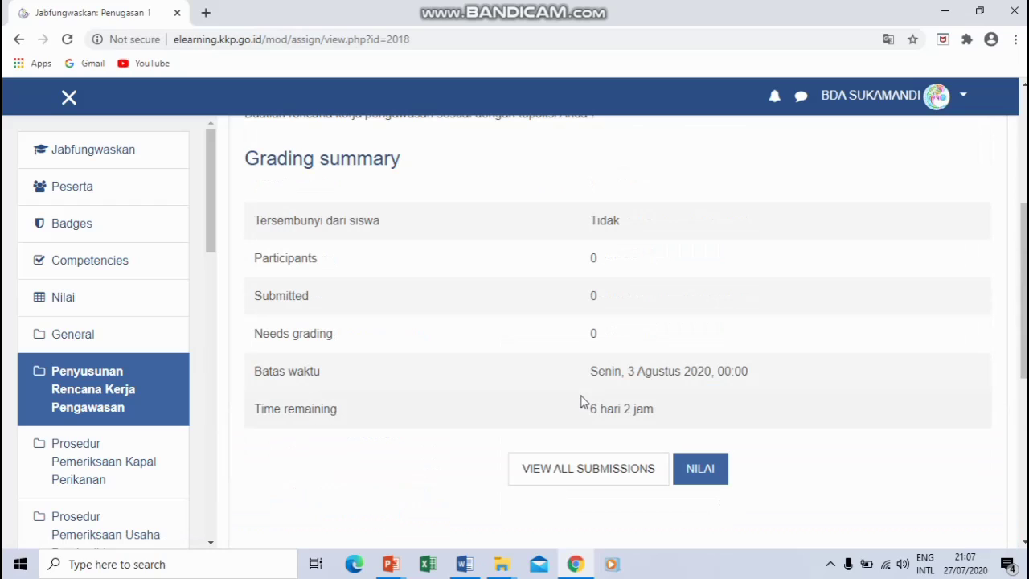
pyautogui.scroll(1, 583, 402)
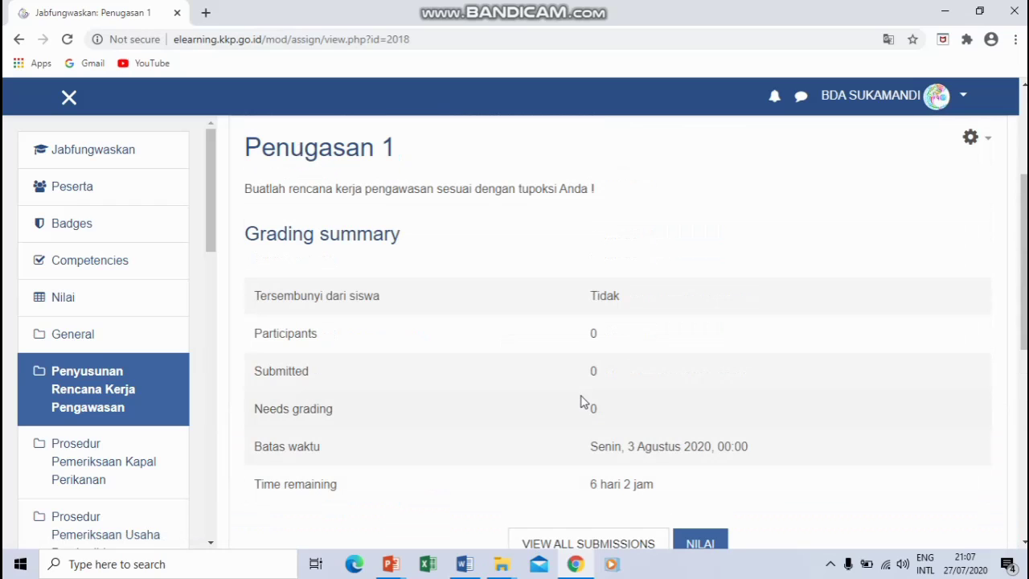